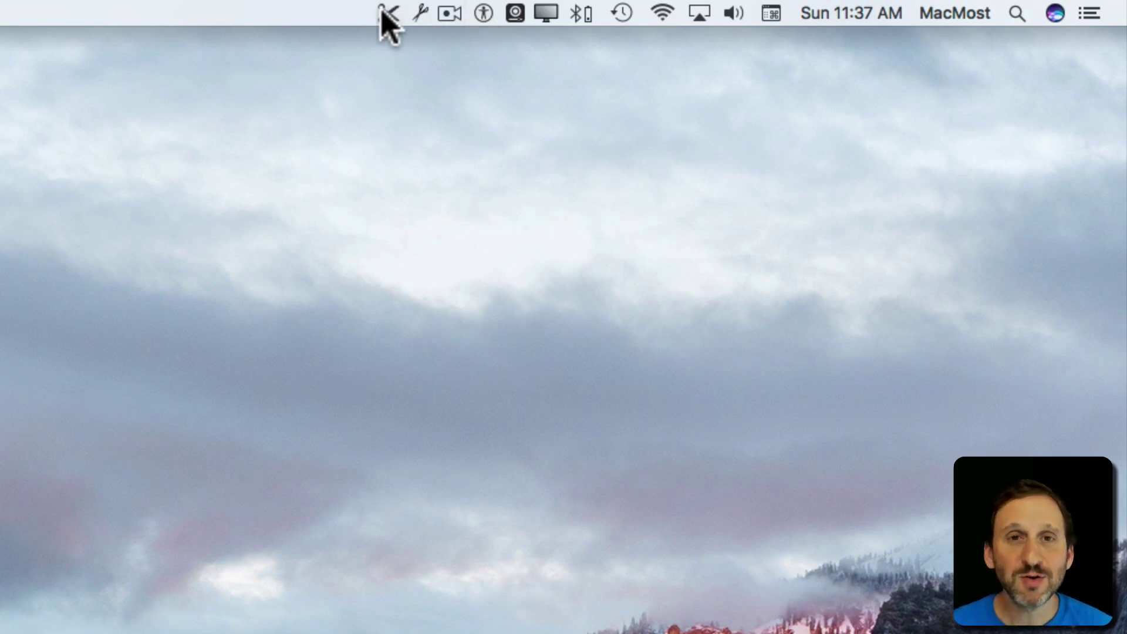
- Open the speaker icon's volume and output menu, then close it again
left_click(736, 23, "alt")
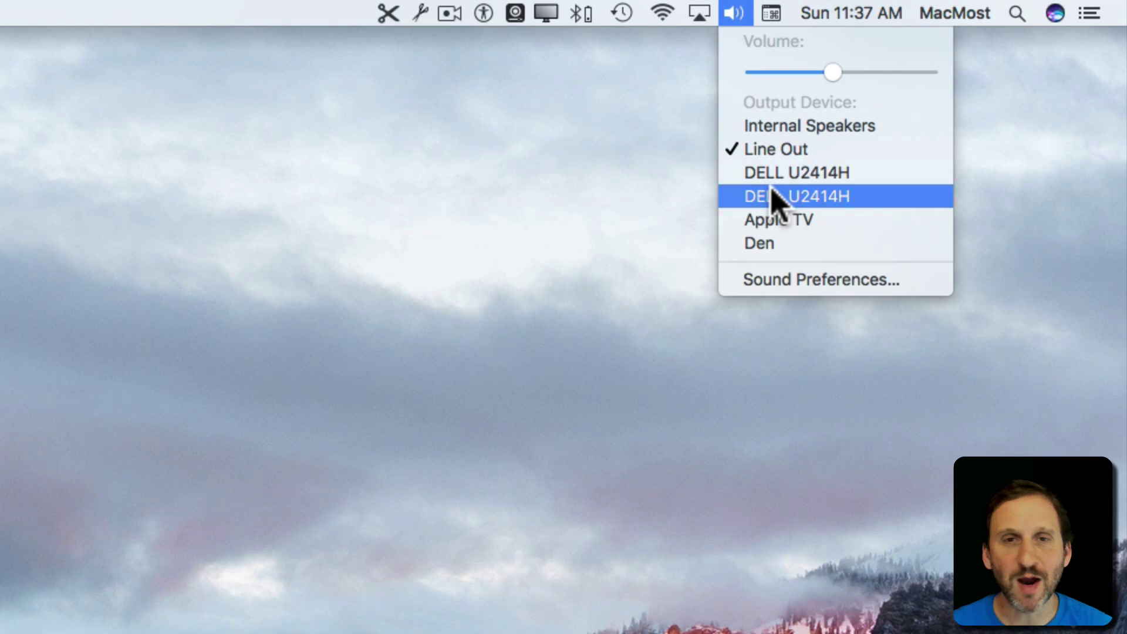
left_click(742, 8)
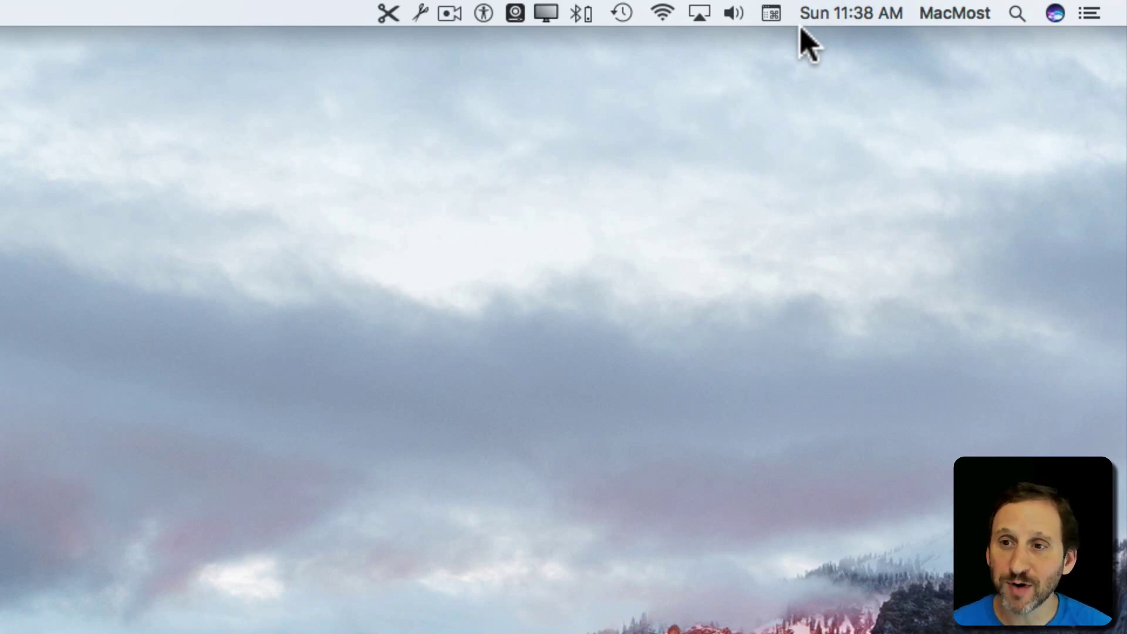
- Open Sound Preferences from the volume menu and move its window to the screen centre
left_click(734, 14)
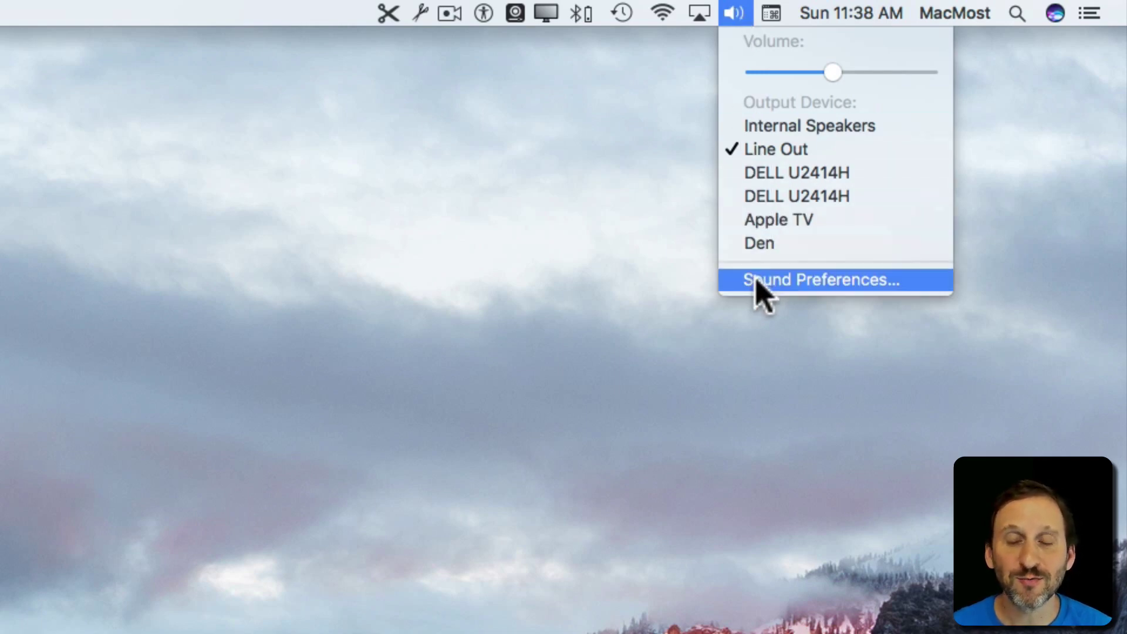
left_click(344, 222)
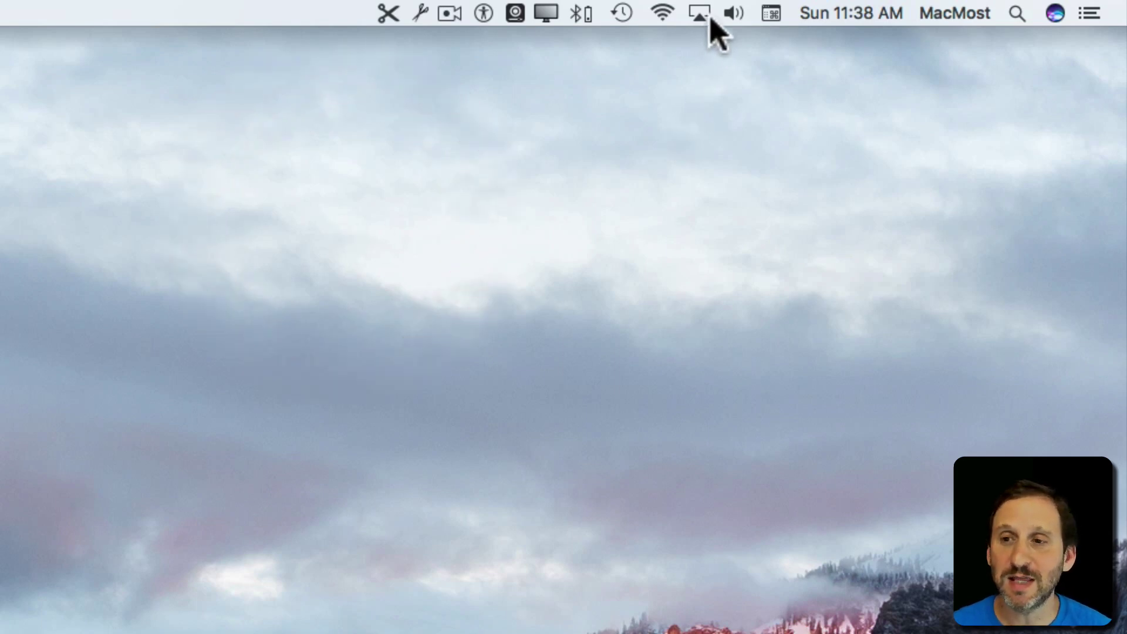
left_click(733, 13)
left_click(780, 281)
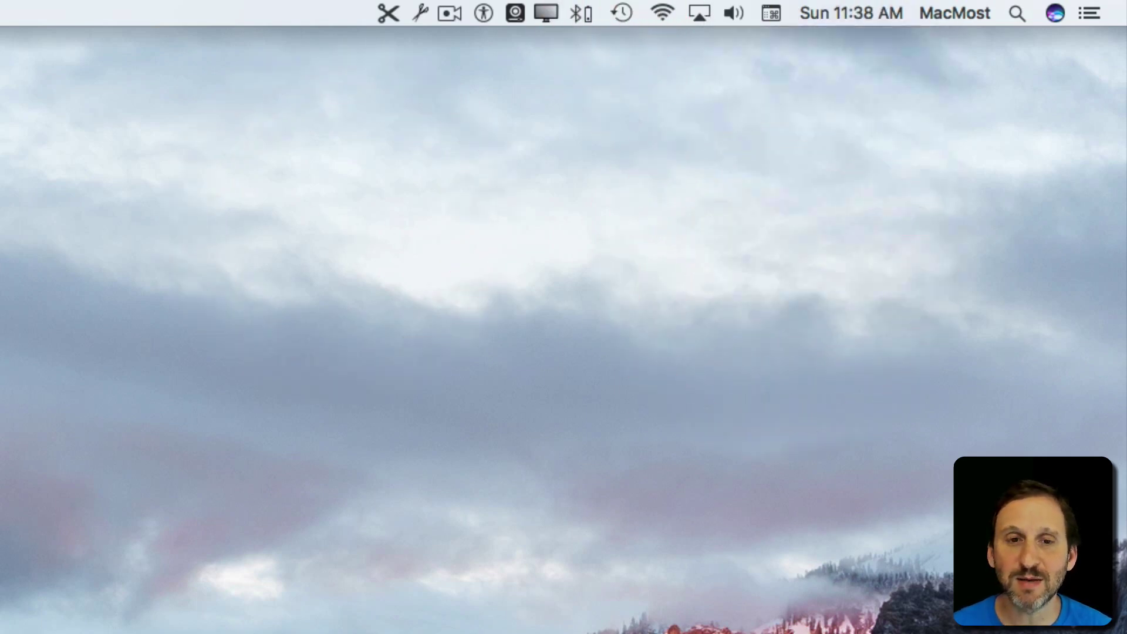
left_click_drag(59, 258, 489, 75)
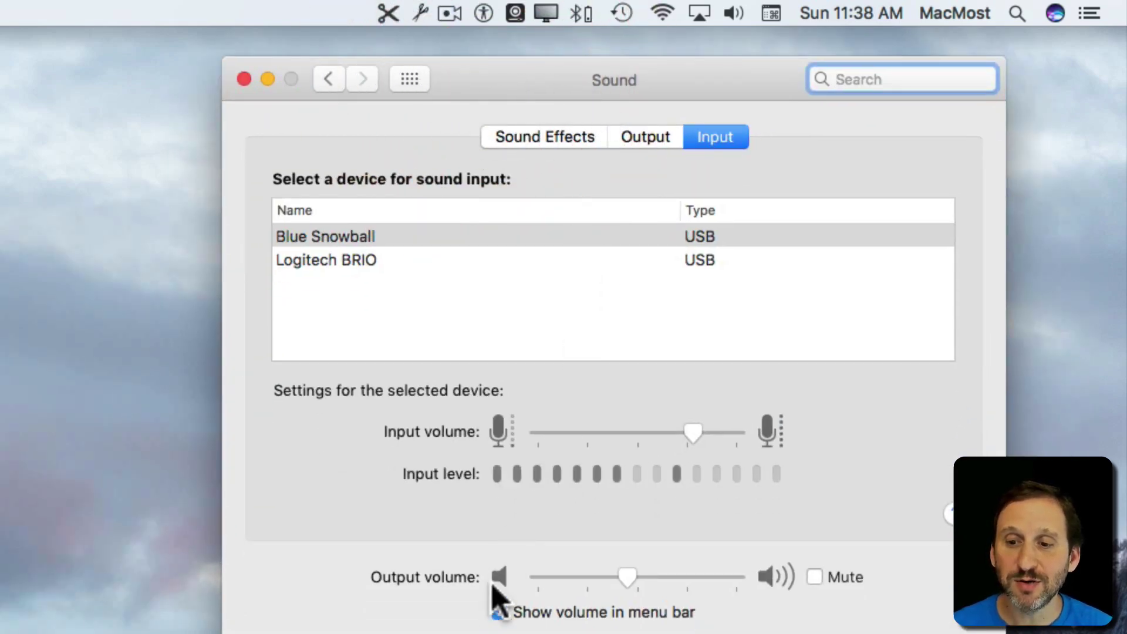
- Toggle 'Show volume in menu bar' off and back on in Sound preferences
left_click(499, 612)
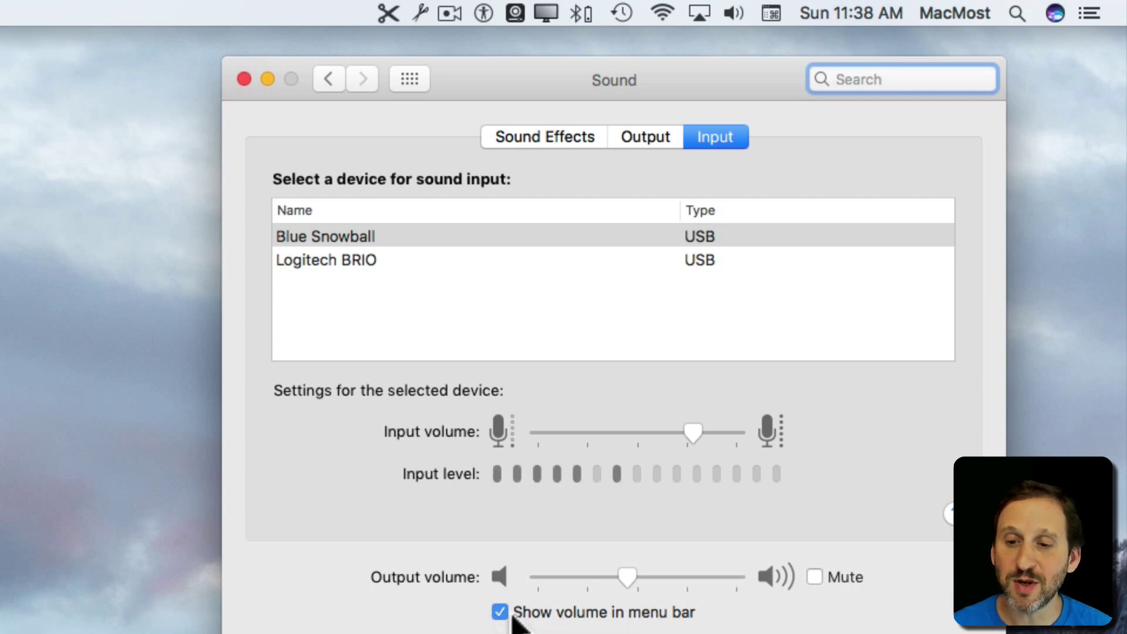
left_click(500, 612)
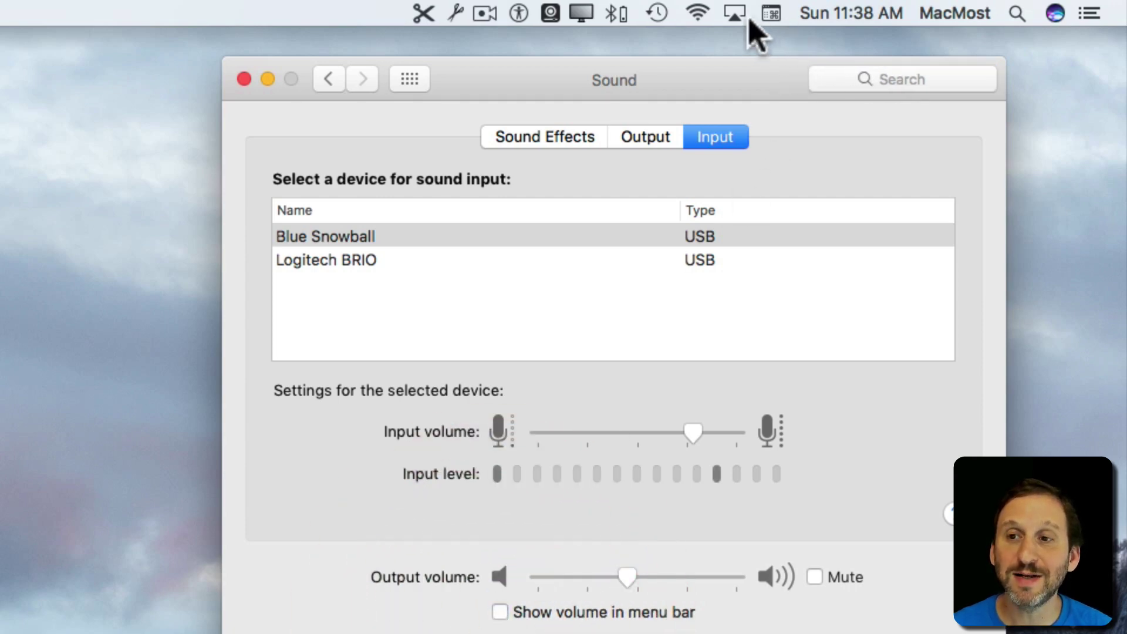
left_click(500, 612)
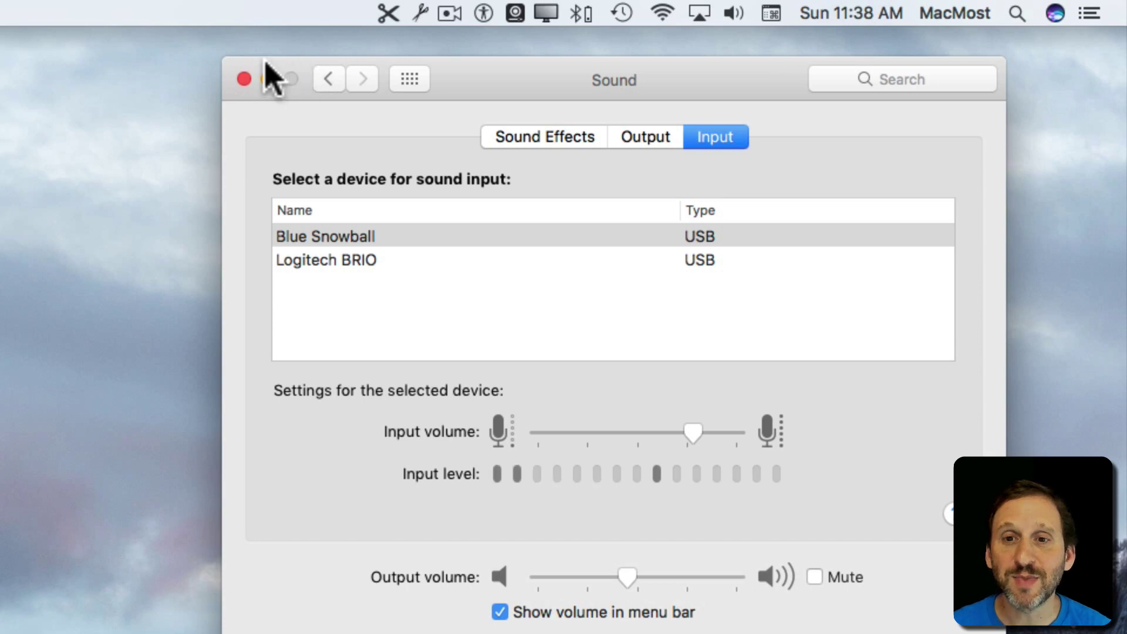
- Go to the Keyboard pane's Input Sources settings in System Preferences
left_click(404, 83)
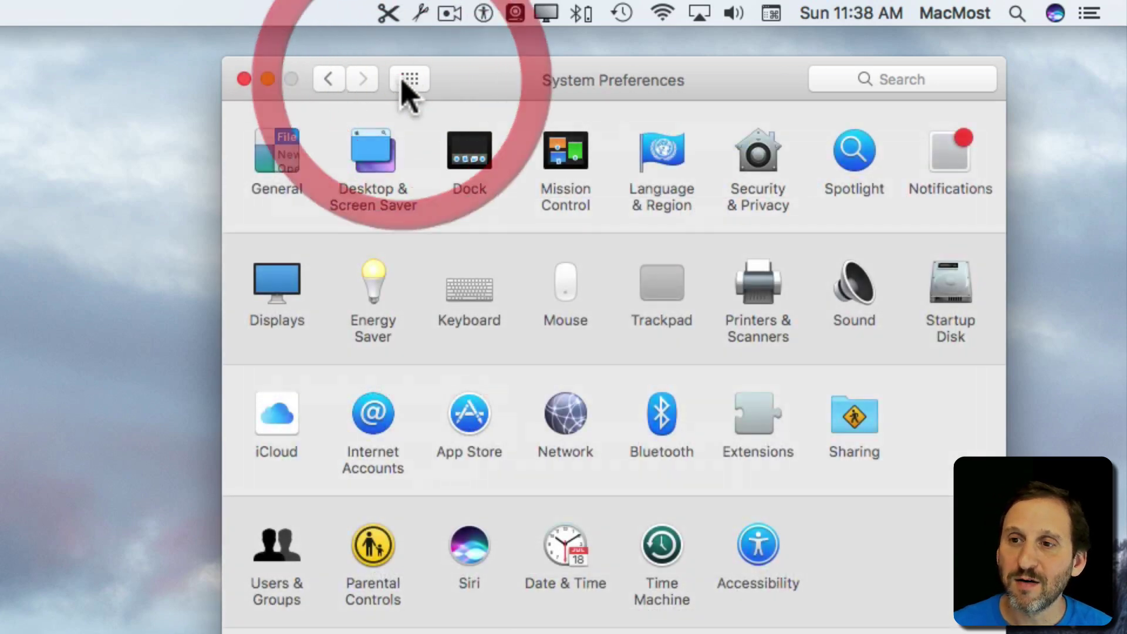
left_click(461, 282)
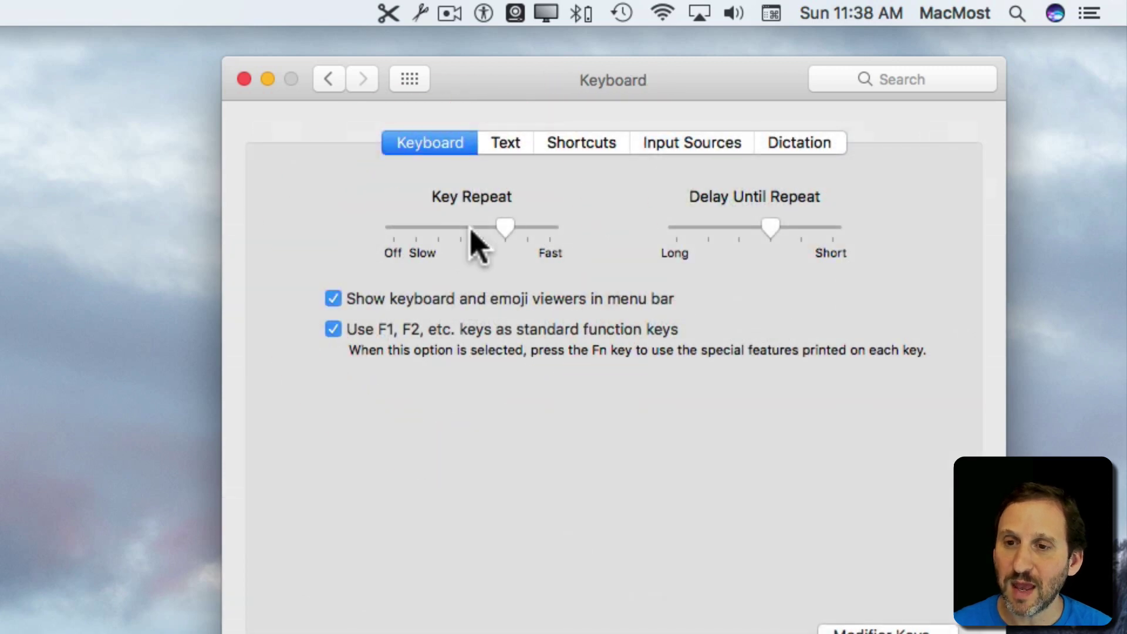
left_click(711, 148)
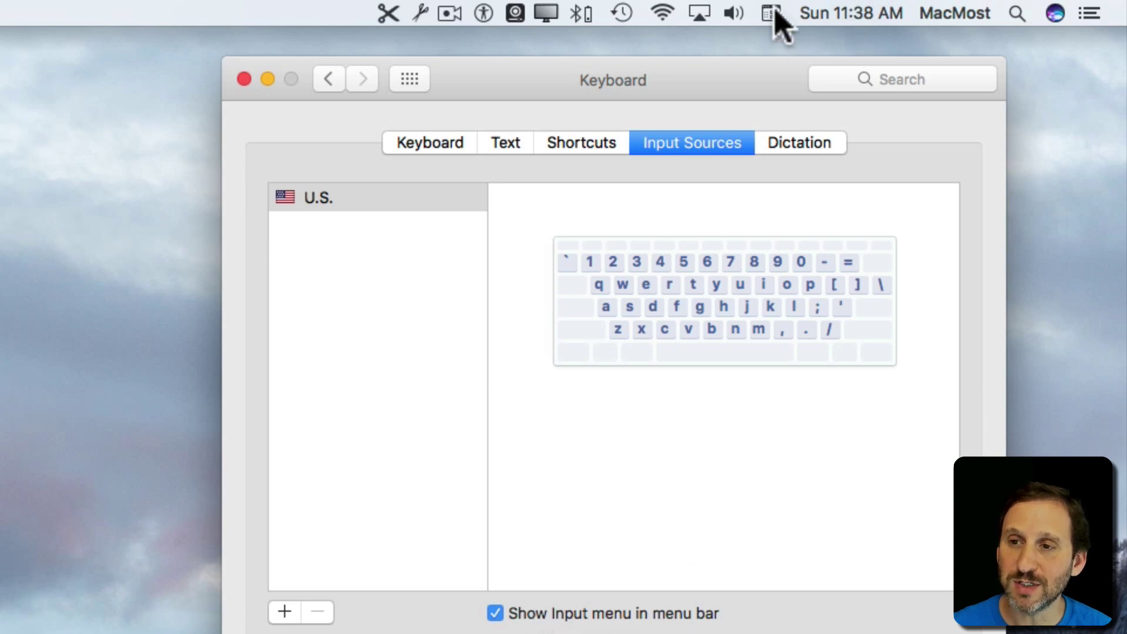
- Switch 'Show Input menu in menu bar' off and back on, then close the window
left_click(495, 613)
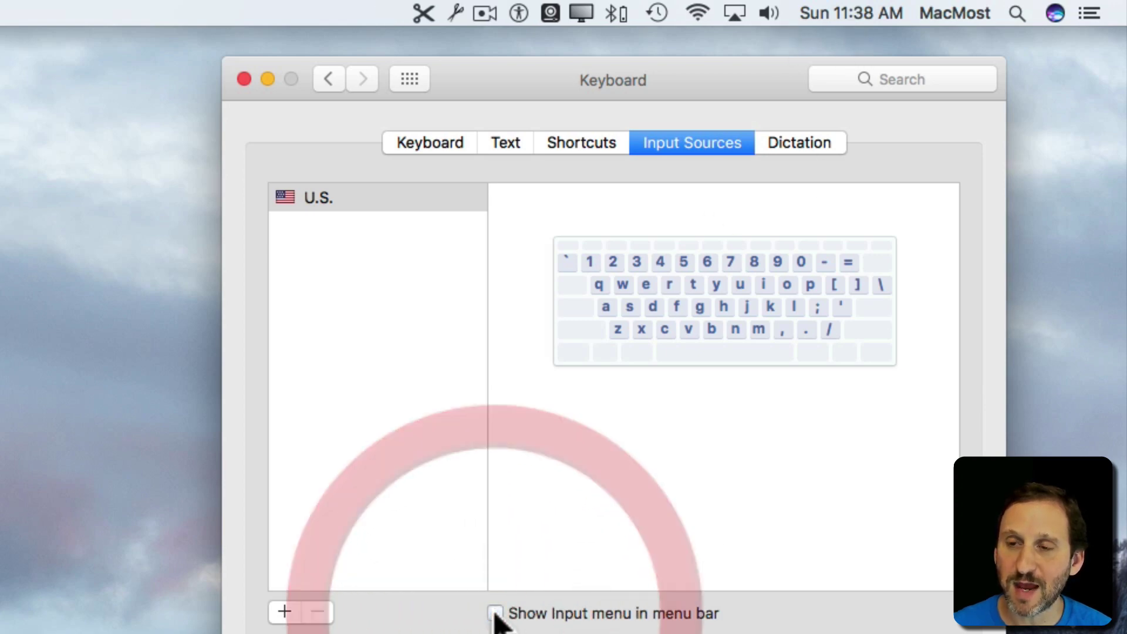
left_click(496, 613)
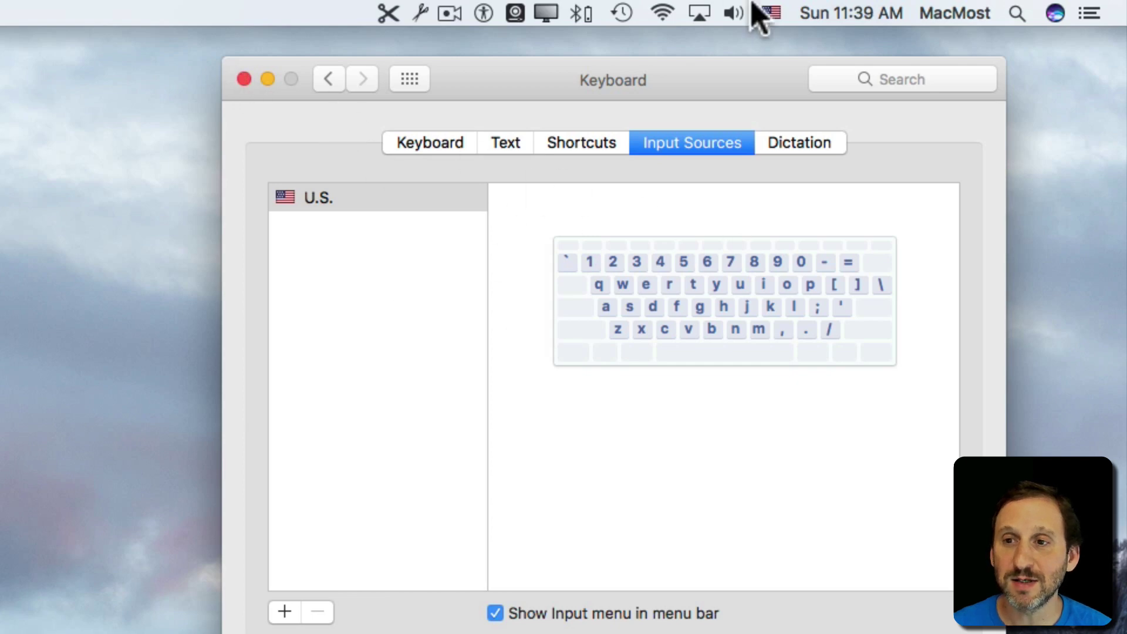
left_click(245, 79)
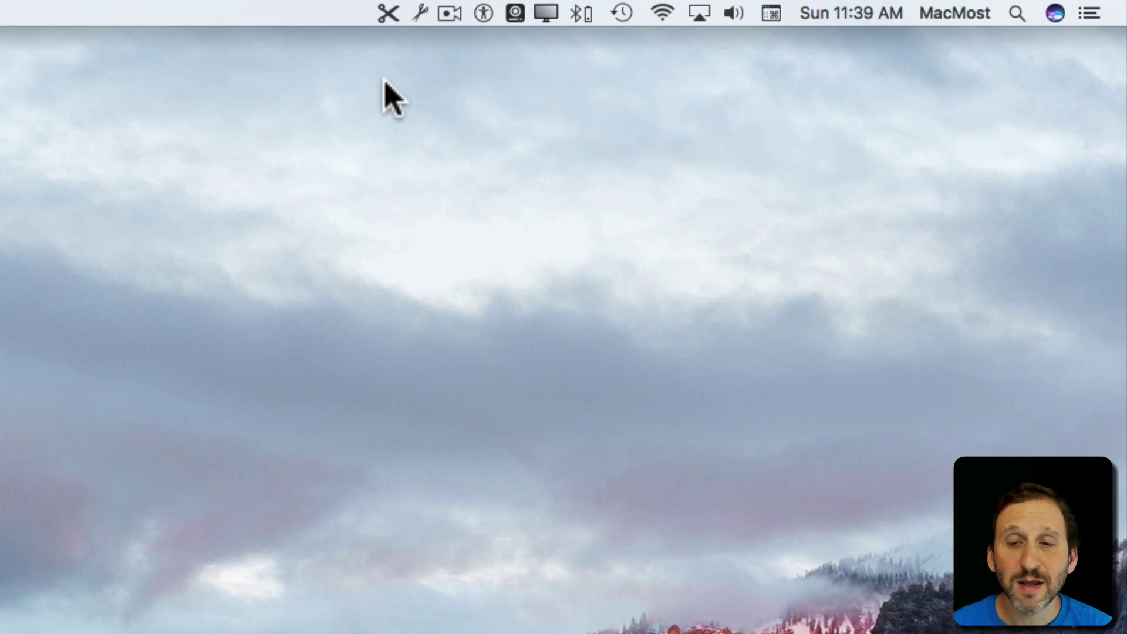
- Open Jumpcut's Preferences from its menu-bar clipboard icon
left_click(422, 13)
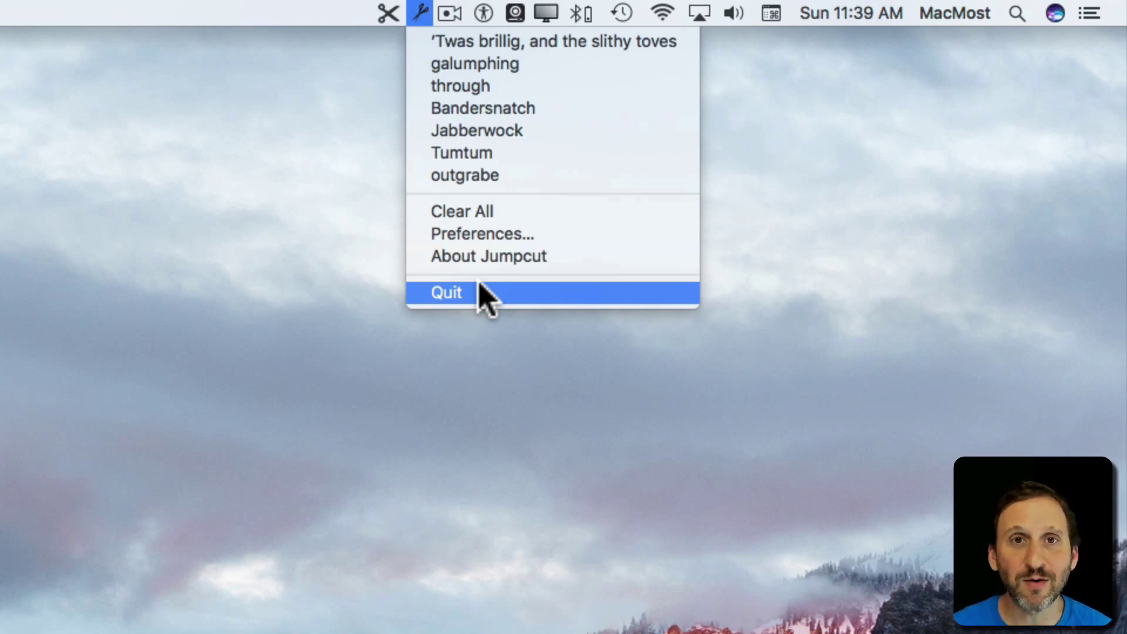
left_click(481, 235)
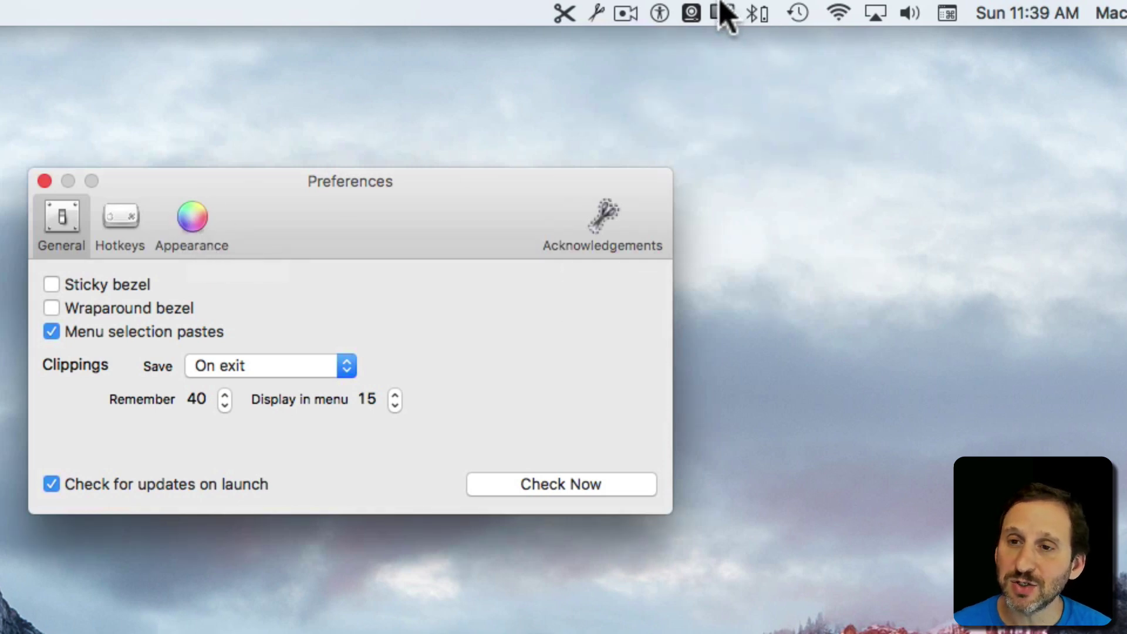
- In Jumpcut Appearance, try the White scissors menu icon, revert to Jumpcut icon, then close Preferences
left_click(196, 232)
left_click(214, 344)
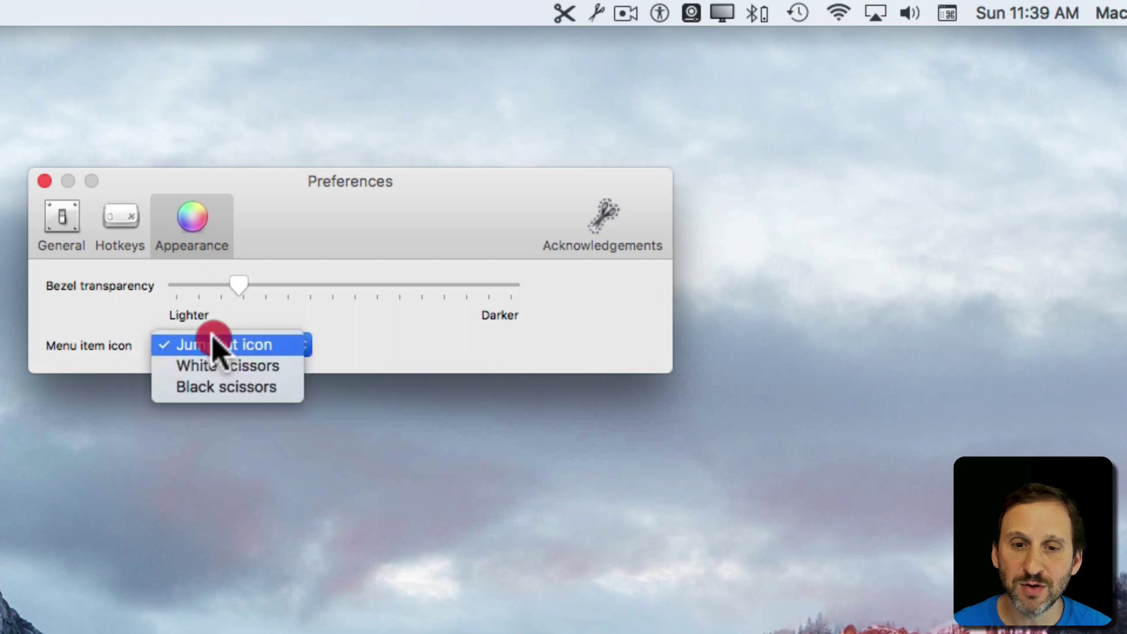
left_click(220, 365)
left_click(225, 344)
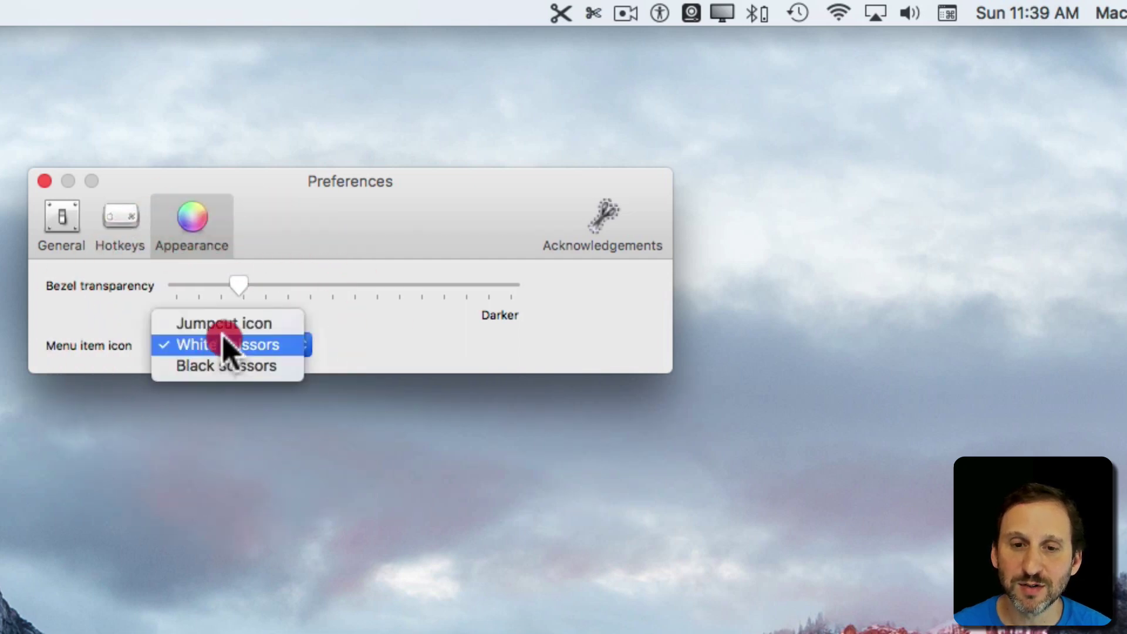
left_click(224, 323)
left_click(45, 181)
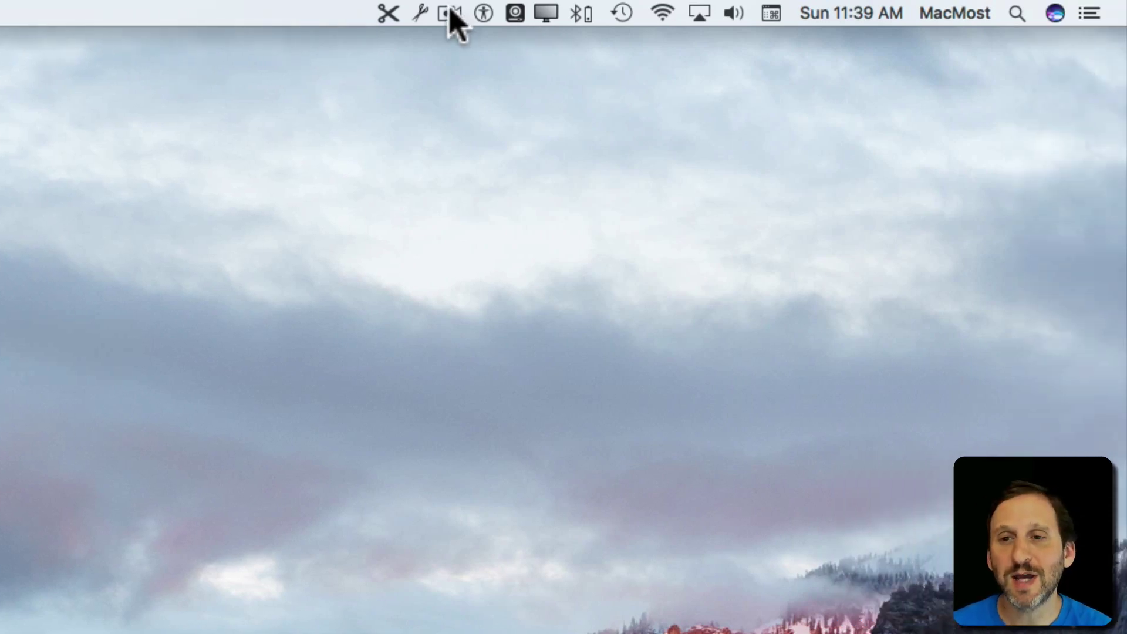
- Quit Jumpcut from its menu-bar menu
left_click(450, 13)
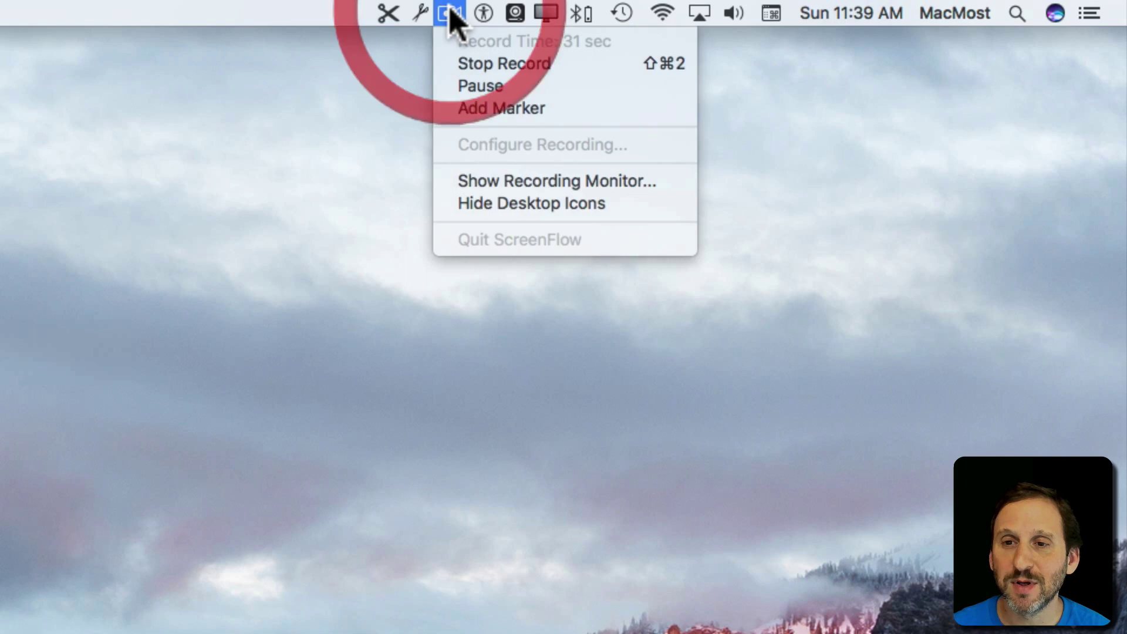
left_click(420, 13)
left_click(437, 289)
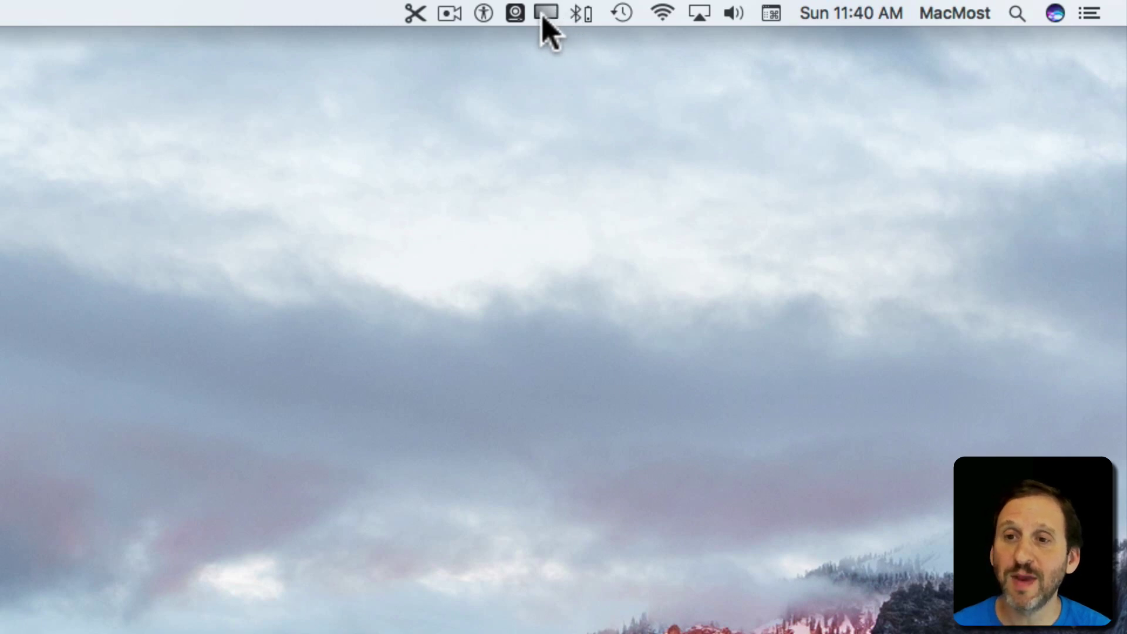
- Command-drag the Displays icon next to the ScreenFlow recorder icon
mouse_move(542, 16)
left_mouse_down()
mouse_move(699, 16)
mouse_move(459, 15)
mouse_move(619, 11)
mouse_move(471, 15)
left_mouse_up()
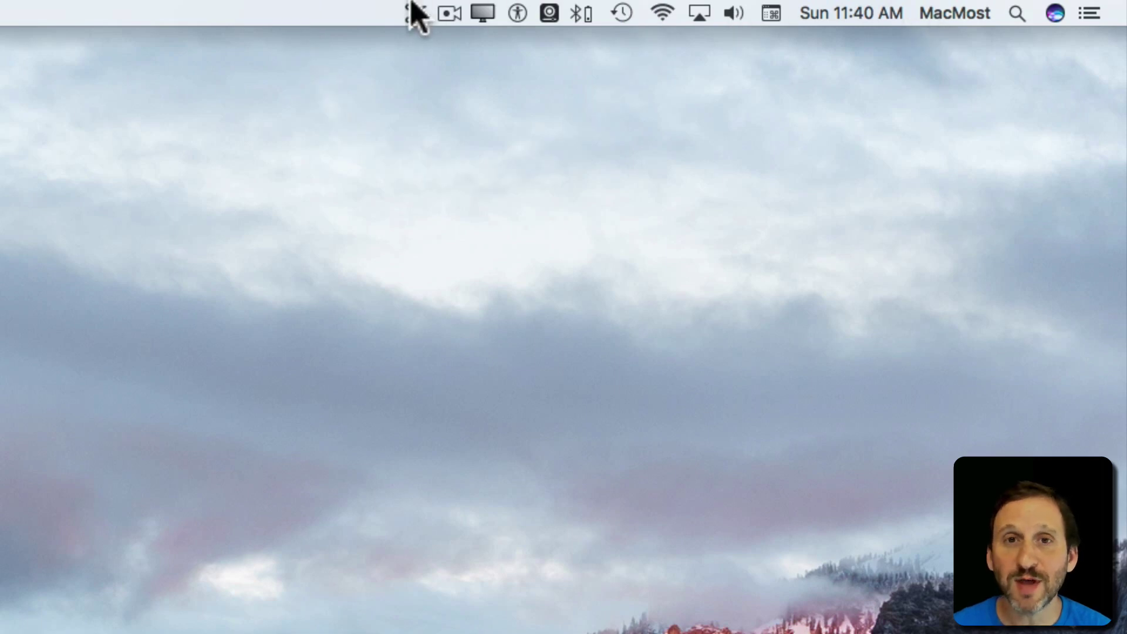
left_click(1090, 13)
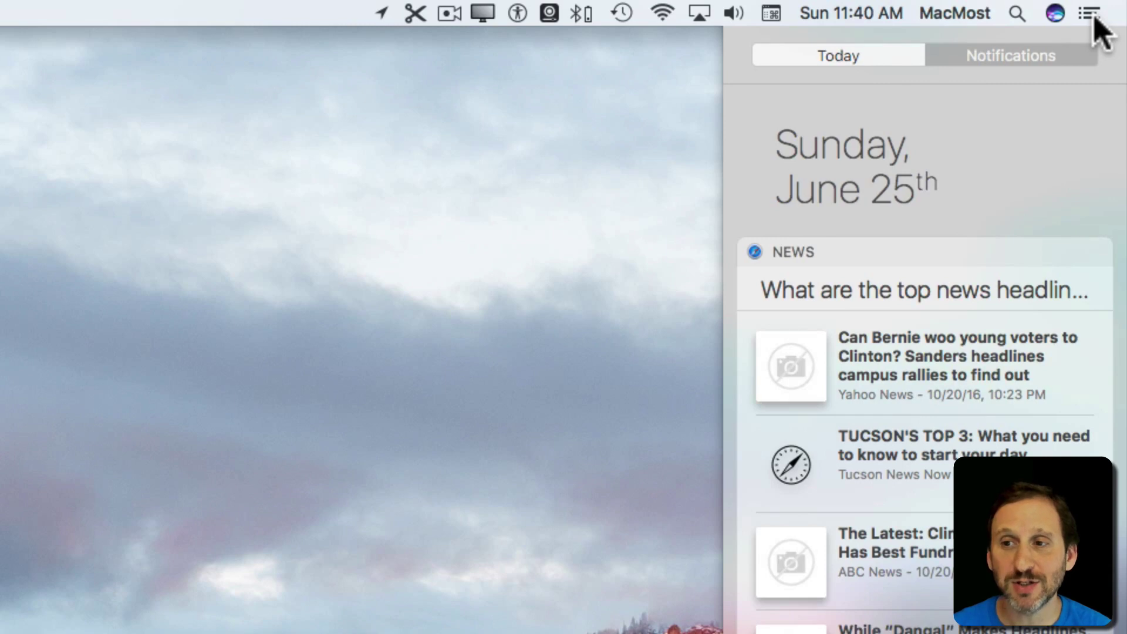
left_click(1092, 15)
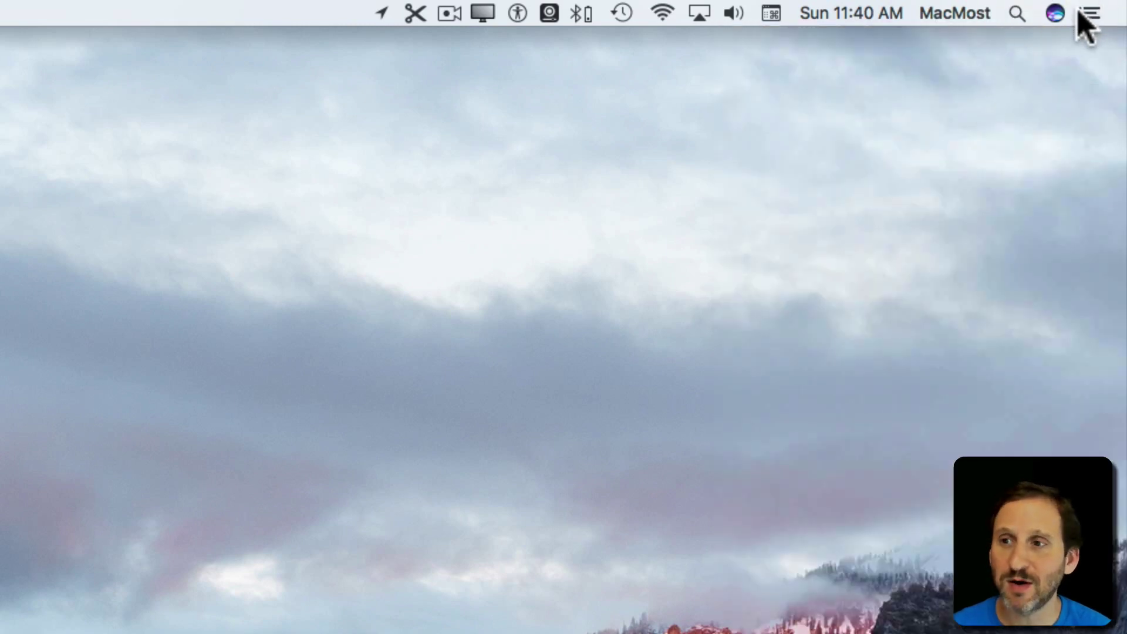
- Move the Spotlight search icon to sit just left of the calendar icon
left_click_drag(1057, 18, 769, 27)
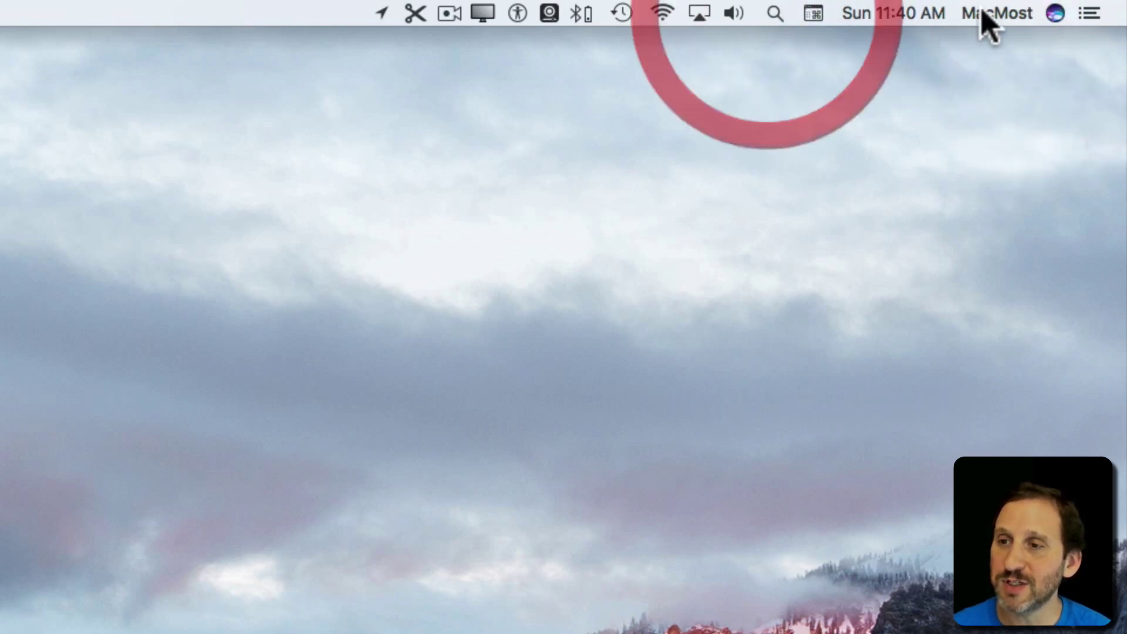
left_click(999, 16)
left_click(997, 18)
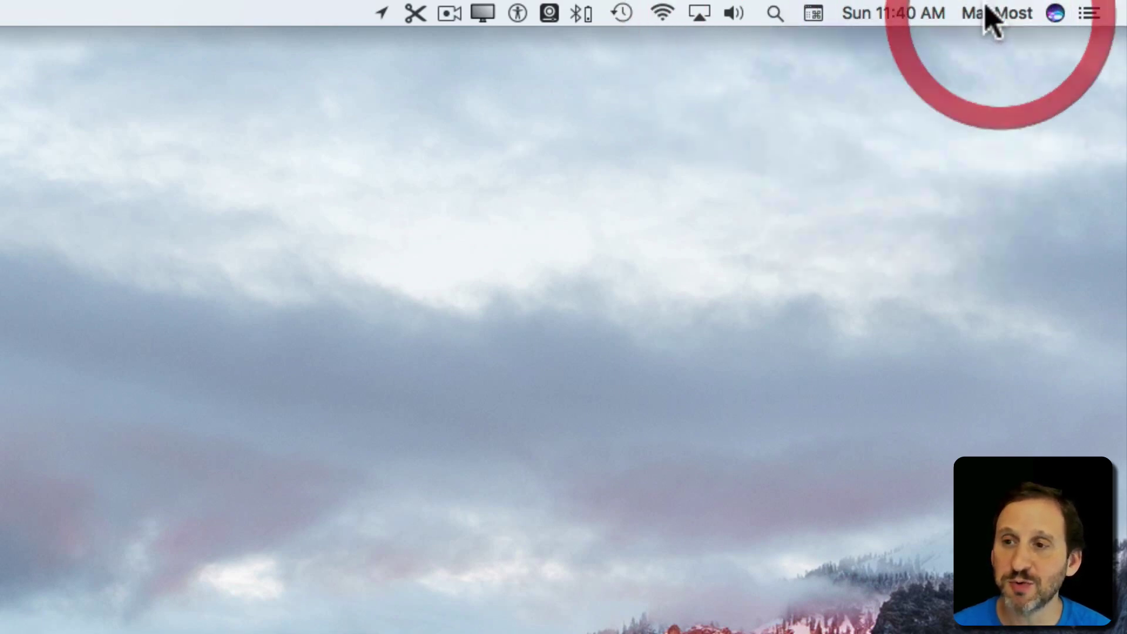
left_click(894, 18)
left_click(890, 13)
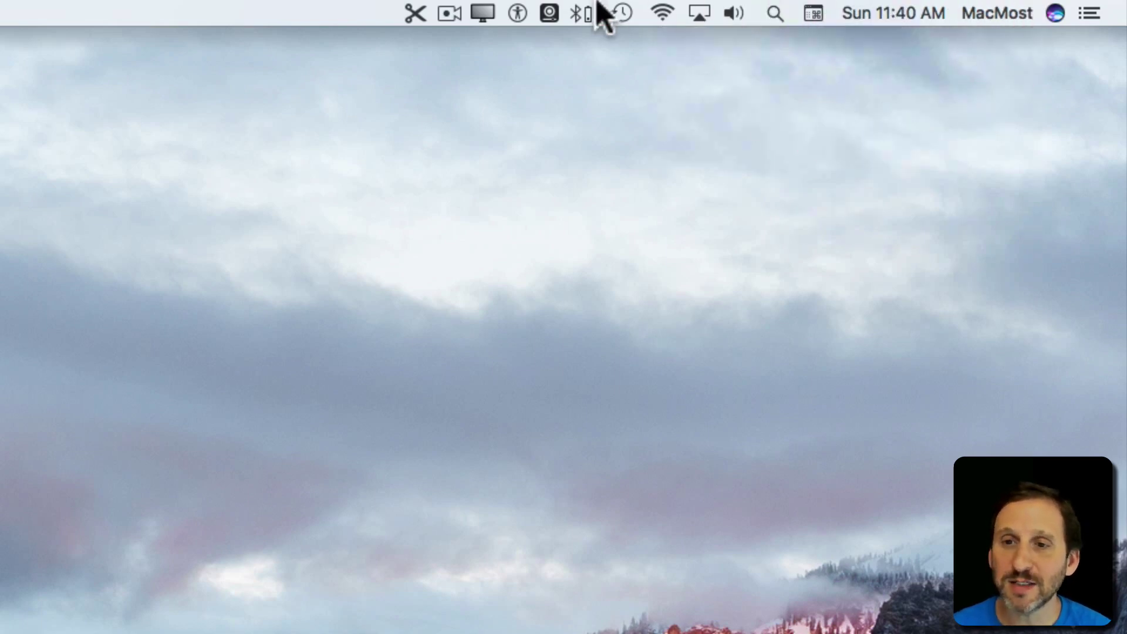
mouse_move(485, 15)
left_mouse_down()
mouse_move(677, 13)
mouse_move(483, 15)
left_mouse_up()
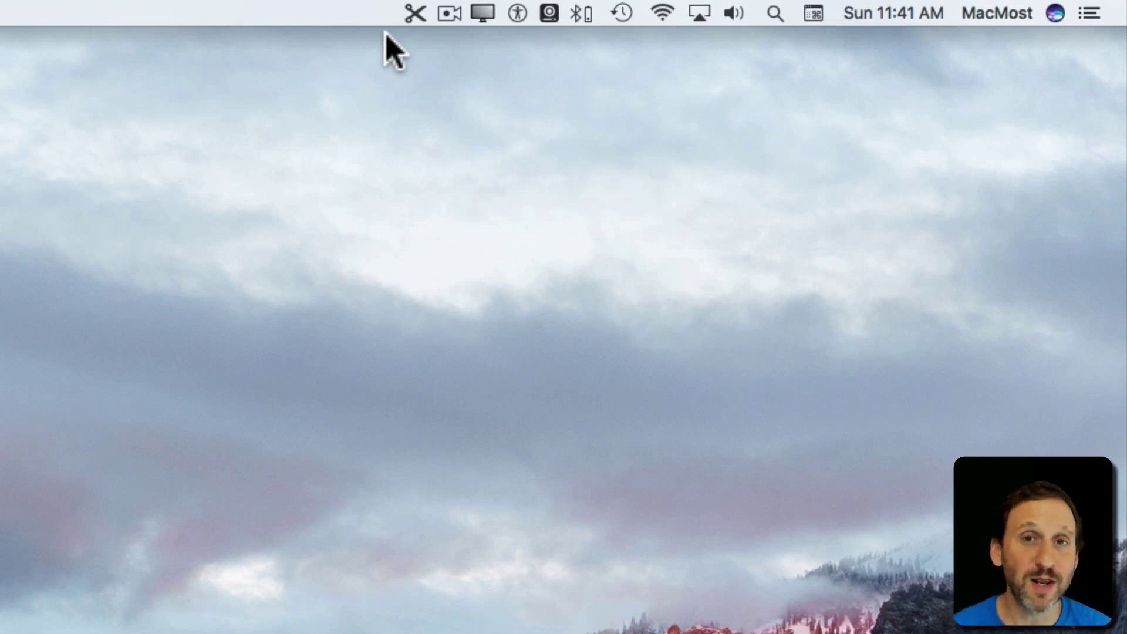
- Command-drag the scissors icon rightward, dropping it between the Spotlight and calendar icons
left_click_drag(415, 13, 780, 9)
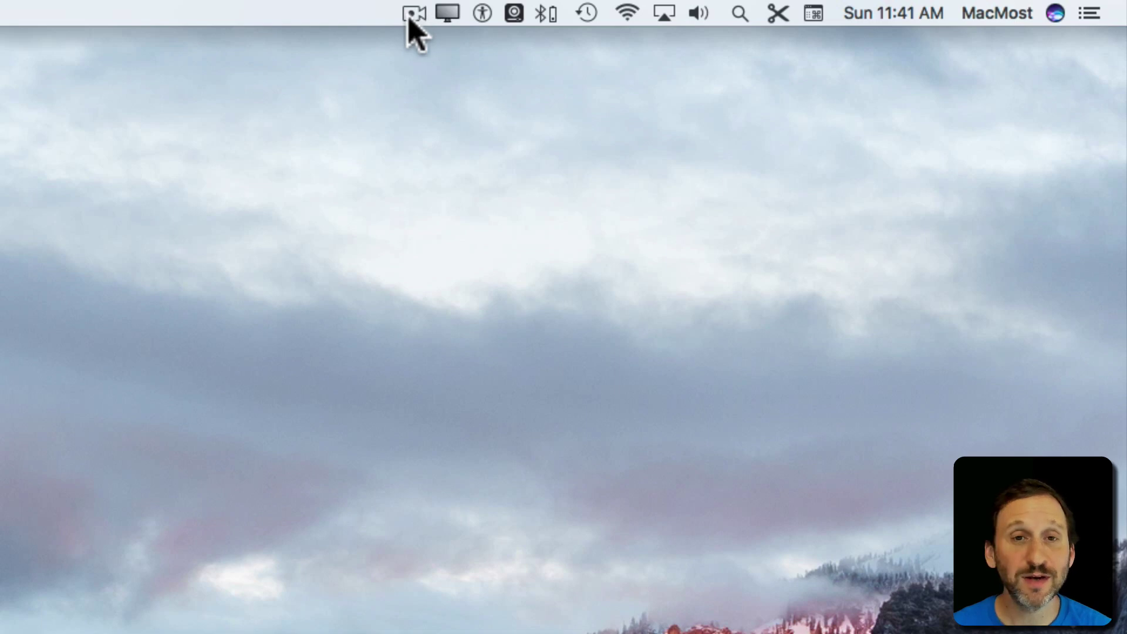
- Command-drag the Accessibility status icon down off the menu bar to remove it
left_click(483, 13)
left_click(518, 260)
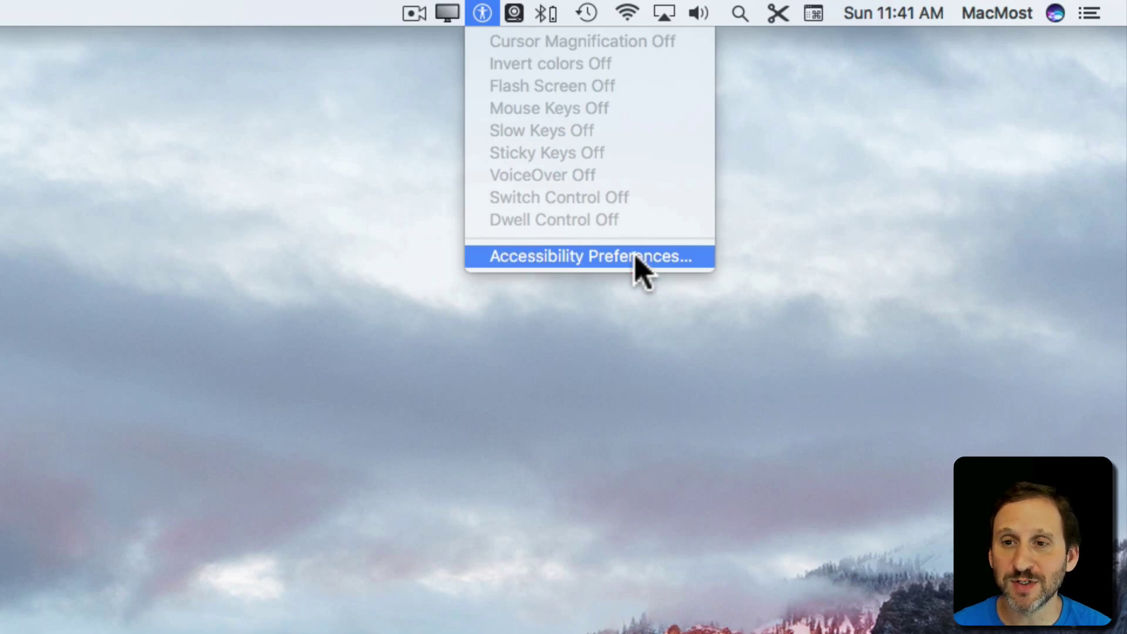
left_click(484, 13)
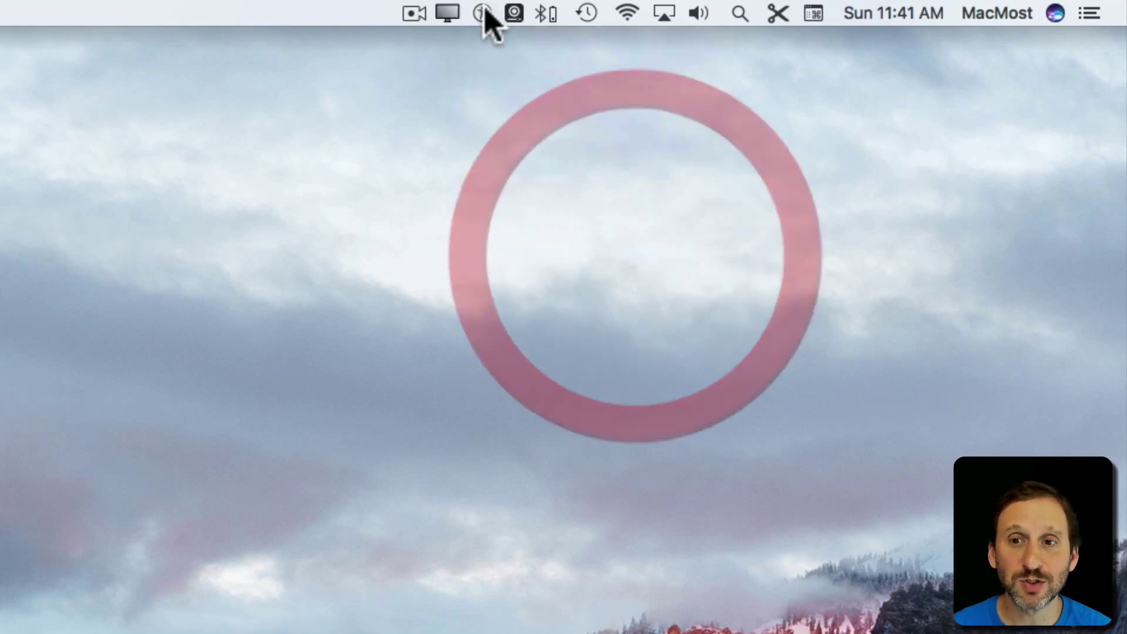
left_click_drag(484, 12, 563, 379)
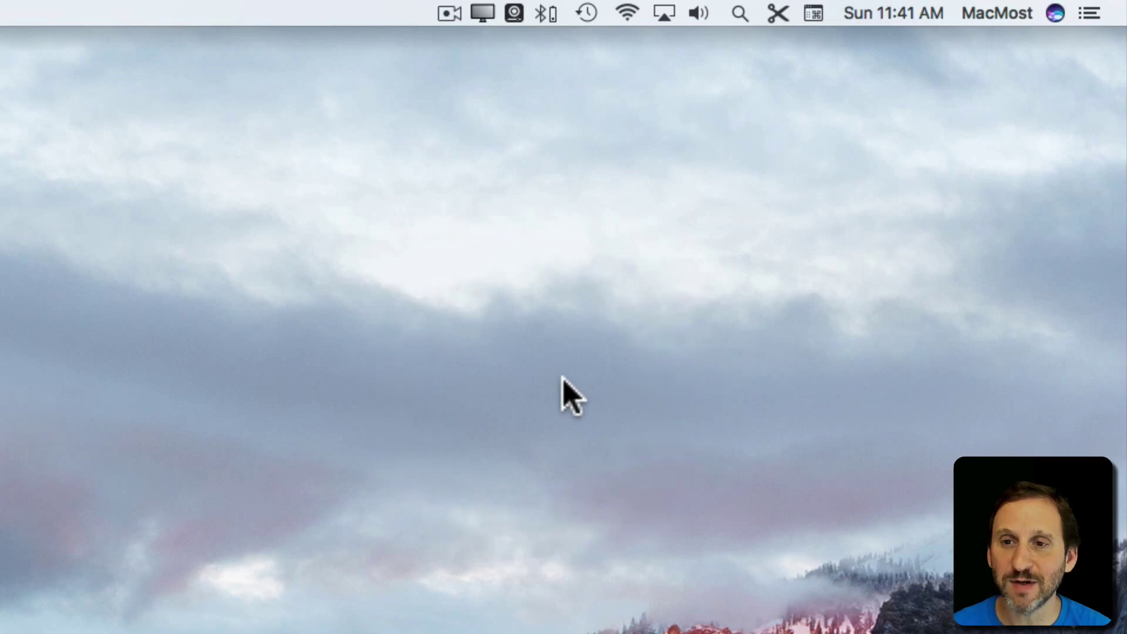